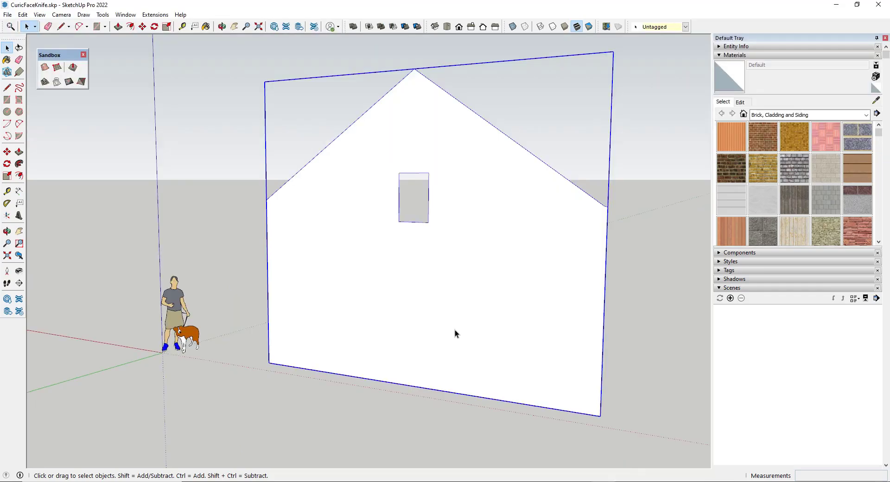
Try painting the gable wall with a horizontal siding material from Brick, Cladding and Siding, and undo it
middle_click_drag(493, 298, 527, 277)
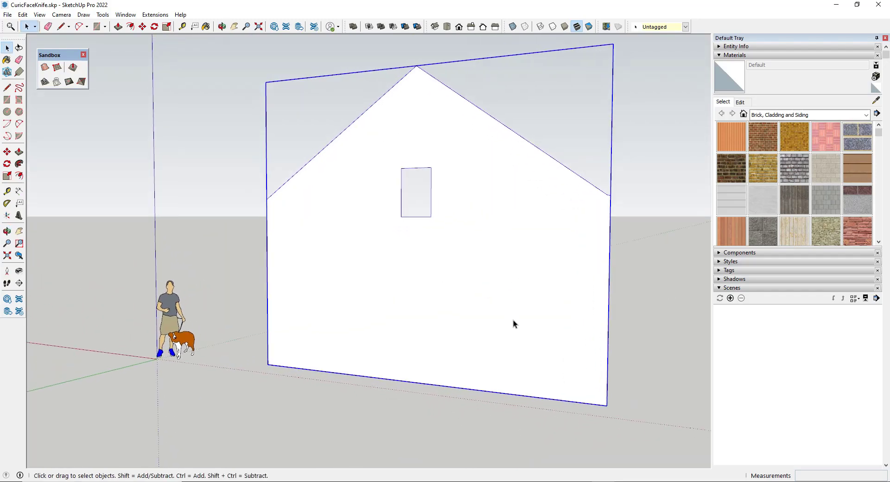
scroll(842, 197, "down", 2)
middle_click_drag(397, 283, 366, 301)
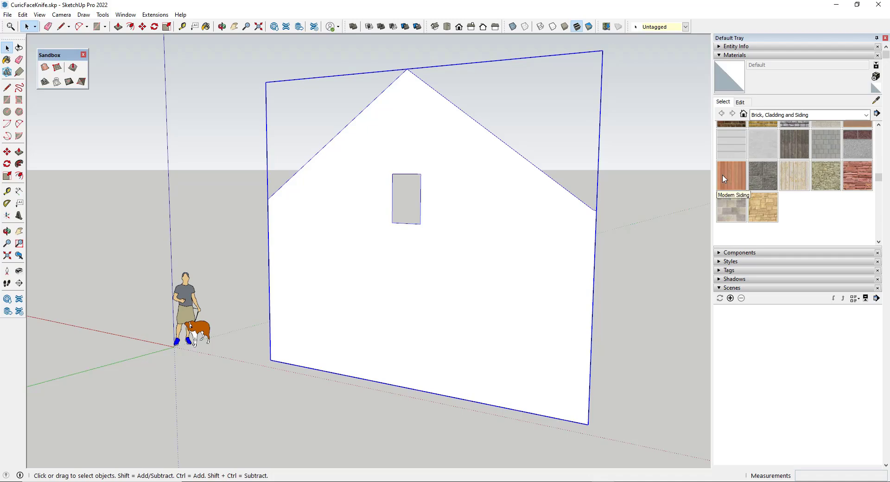
left_click(731, 144)
left_click(496, 262)
mouse_move(496, 262)
middle_mouse_down()
mouse_move(471, 276)
mouse_move(467, 267)
mouse_move(493, 275)
middle_mouse_up()
key("ctrl+z")
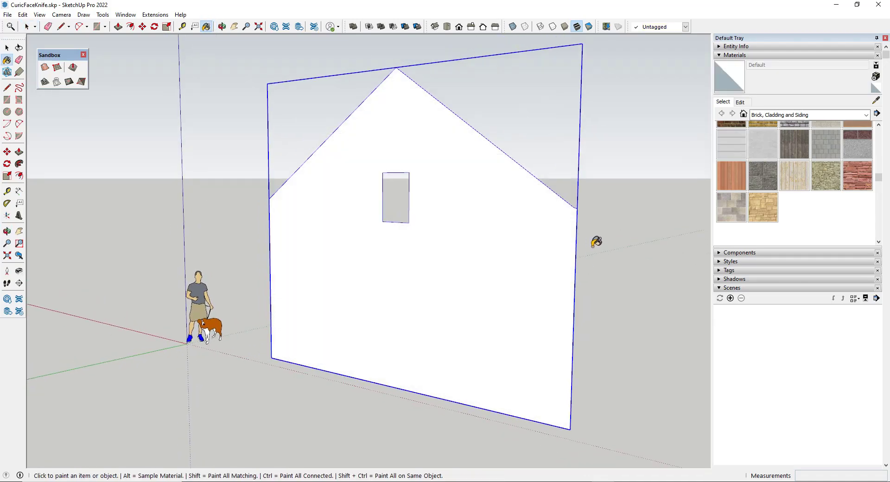
key("space")
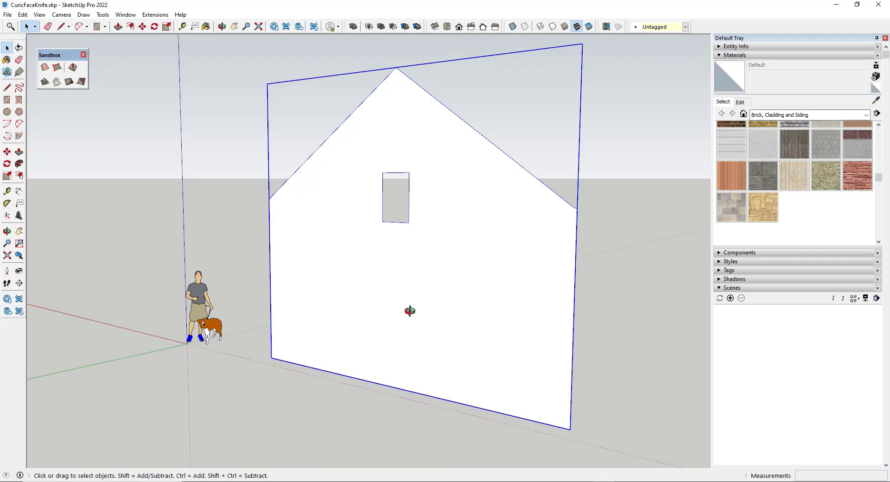
middle_click_drag(413, 312, 496, 335)
key("l")
scroll(407, 383, "up", 4)
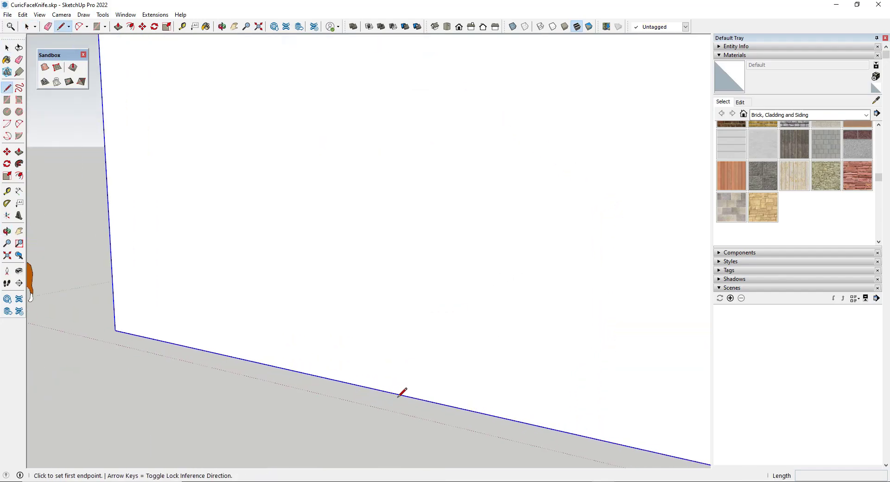
left_click(402, 394)
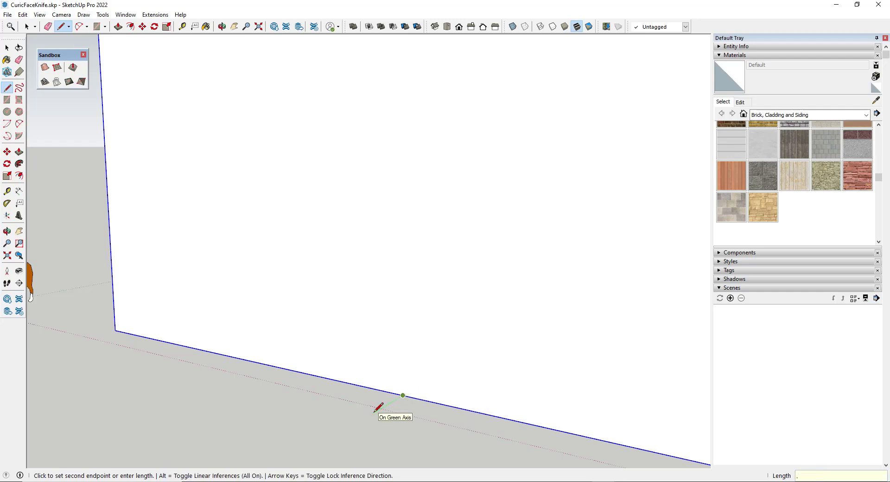
scroll(403, 406, "up", 4)
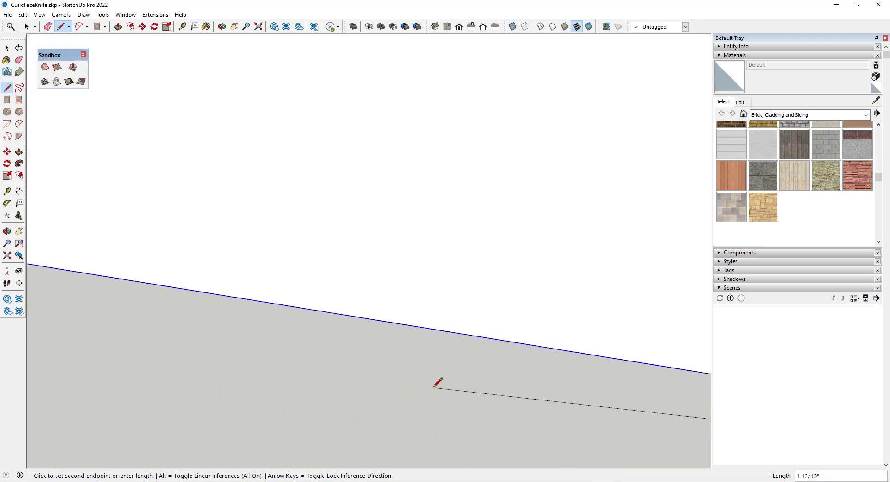
key("space")
Draw a thin batten-sized rectangle against the wall's bottom edge, roughly below the window
key("r")
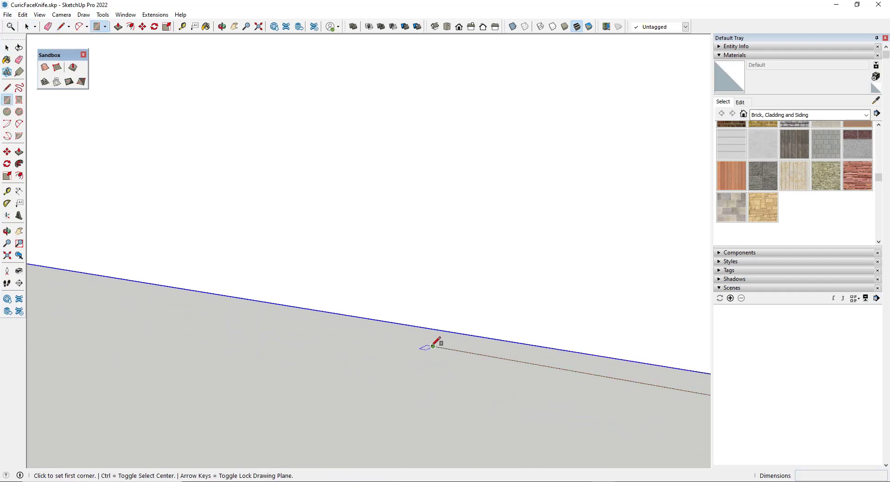
left_click(433, 346)
scroll(394, 342, "down", 4)
left_click(459, 352)
key("space")
Push/Pull the batten rectangle up about 10' 4" to the window's bottom edge
key("p")
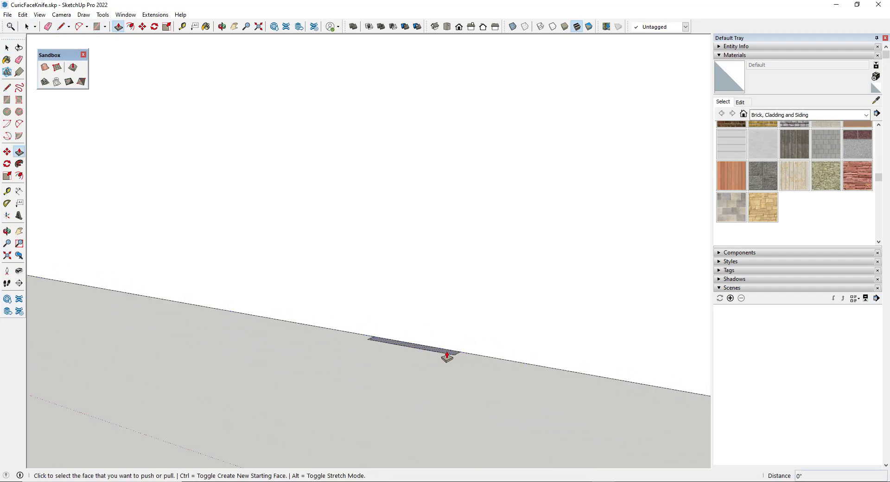
left_click(447, 358)
middle_click_drag(447, 244, 449, 297)
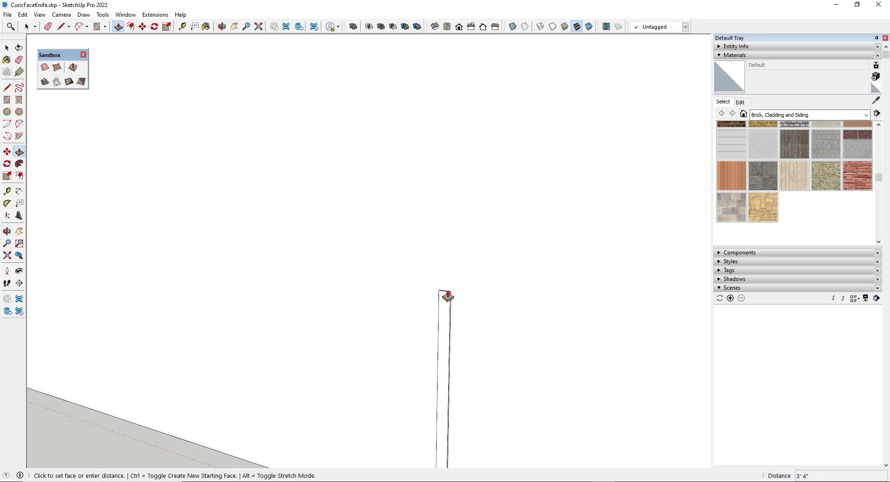
scroll(450, 297, "down", 6)
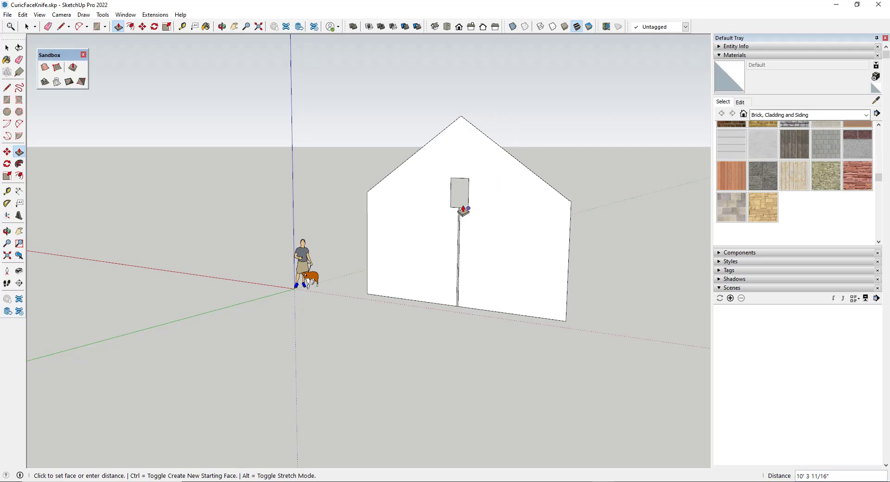
scroll(462, 213, "up", 5)
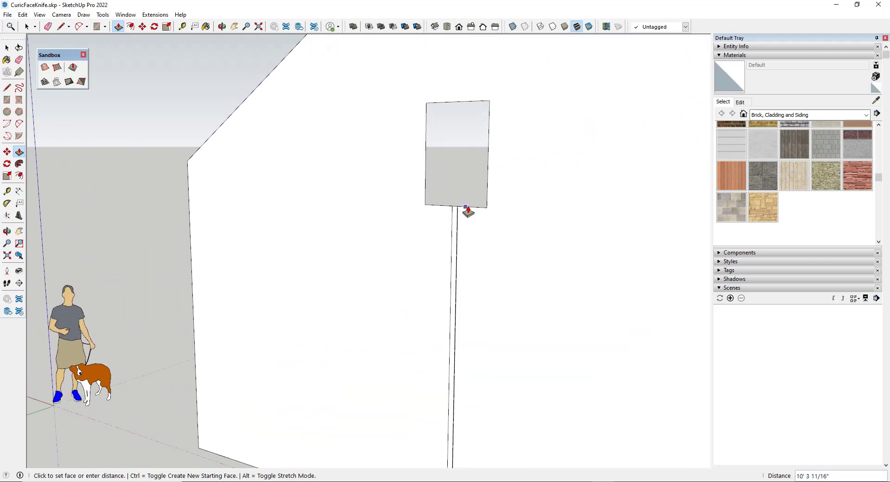
left_click(486, 211)
scroll(441, 195, "up", 4)
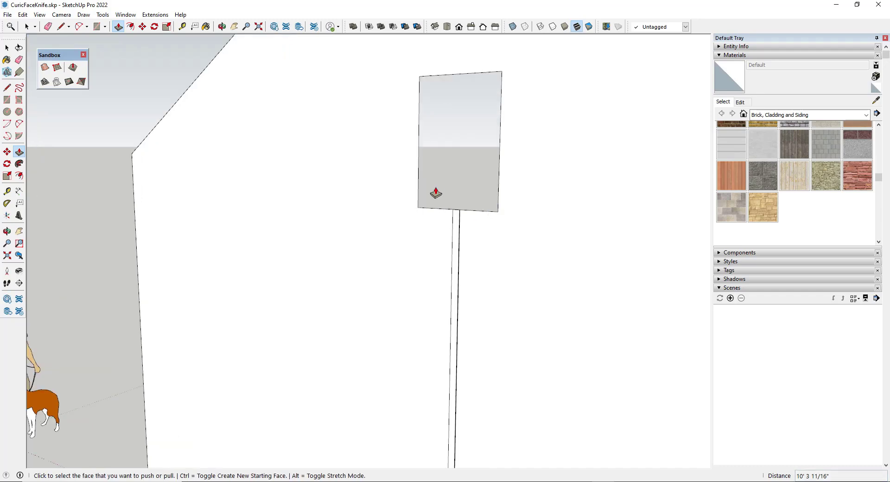
Copy the batten's end face straight up from the window's lower corner to its upper corner
key("space")
middle_click_drag(481, 215, 489, 232)
key("m")
scroll(527, 224, "up", 1)
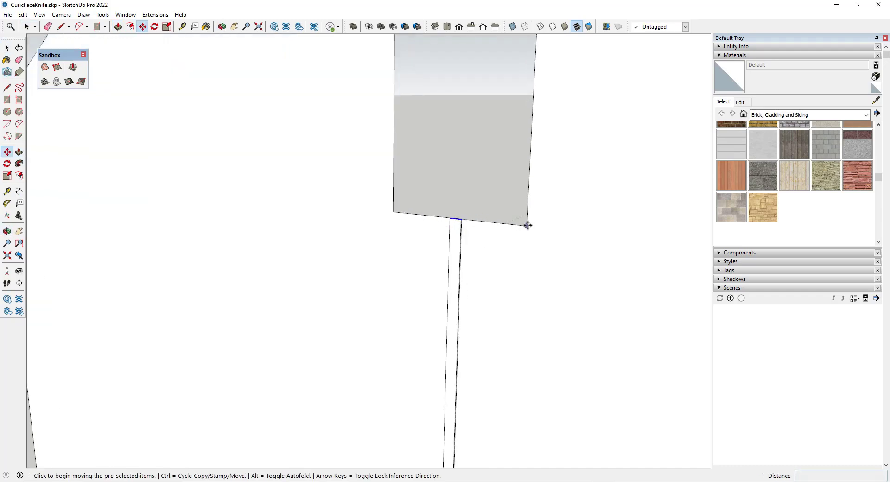
key("ctrl")
left_click(527, 224)
scroll(527, 218, "down", 4)
left_click(533, 84)
middle_click_drag(532, 85, 507, 146)
scroll(485, 132, "down", 4)
scroll(479, 99, "up", 4)
scroll(465, 145, "up", 2)
Push/Pull the copied face above the window up about 6' 8", past the gable peak
key("p")
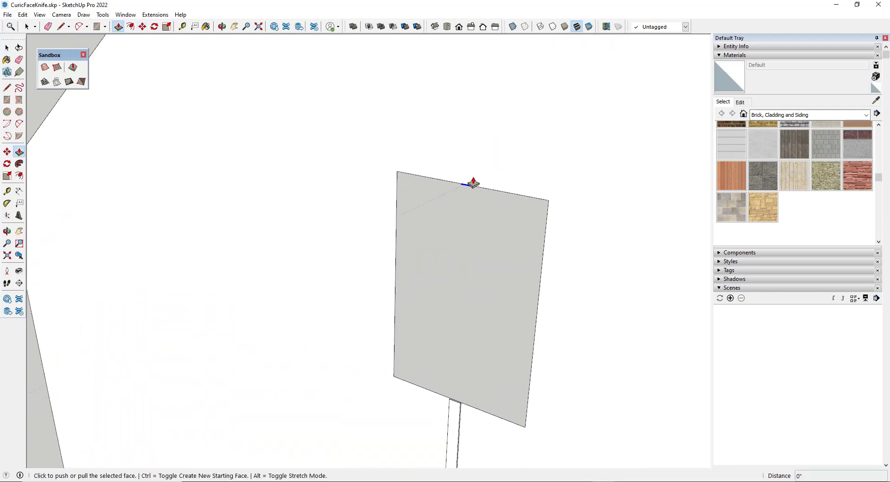
left_click(468, 184)
scroll(487, 122, "down", 5)
middle_click_drag(463, 237, 452, 297)
left_click(458, 129)
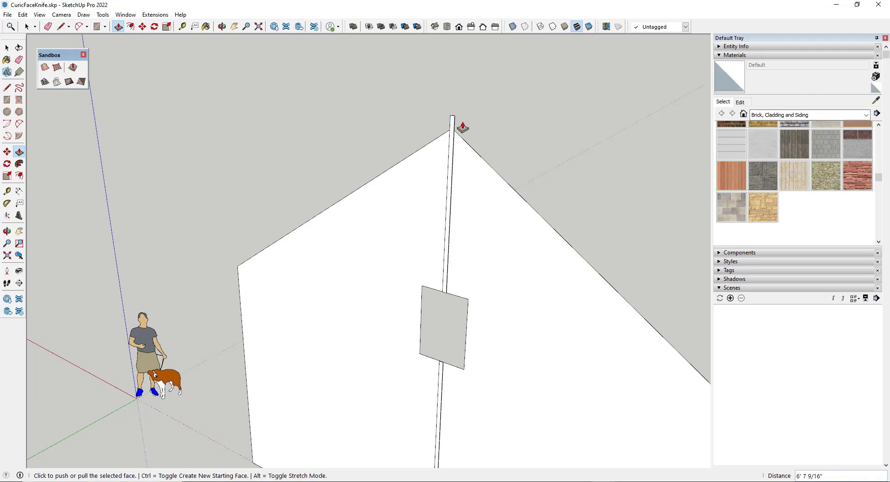
key("space")
Draw lines along both roof slopes across the back of the batten, meeting at the gable peak
scroll(455, 135, "up", 5)
scroll(343, 253, "down", 6)
middle_click_drag(337, 255, 125, 269)
scroll(345, 271, "up", 2)
key("l")
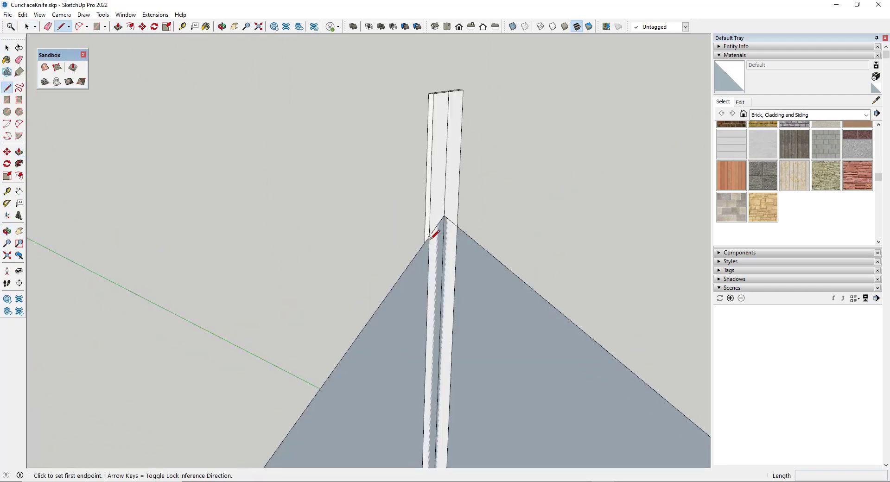
left_click(429, 237)
left_click(444, 216)
left_click(444, 217)
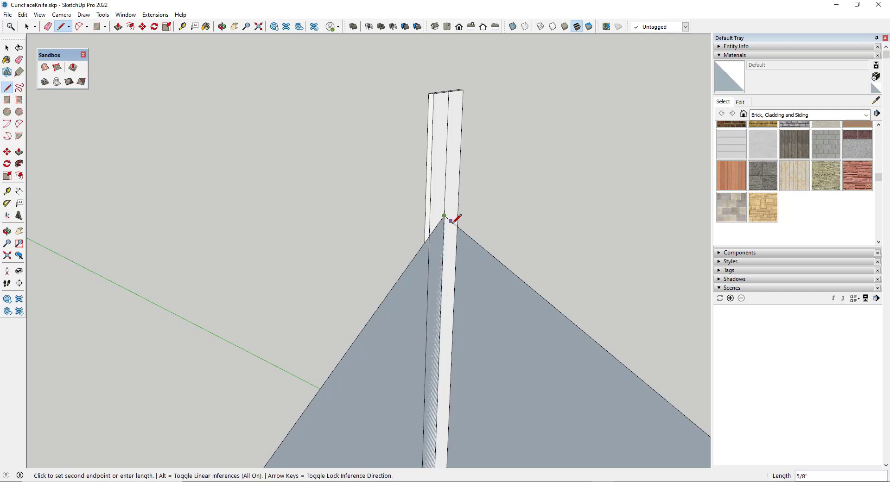
left_click(458, 226)
key("space")
Push away both back faces of the batten above the roof slopes to trim it to the gable peak
key("p")
left_click(440, 174)
key("space")
key("p")
left_click(437, 178)
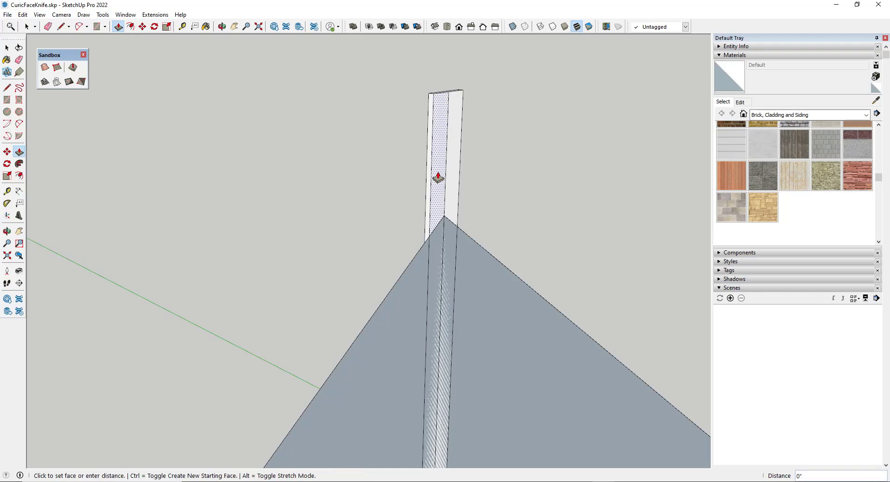
left_click(431, 173)
double_click(453, 175)
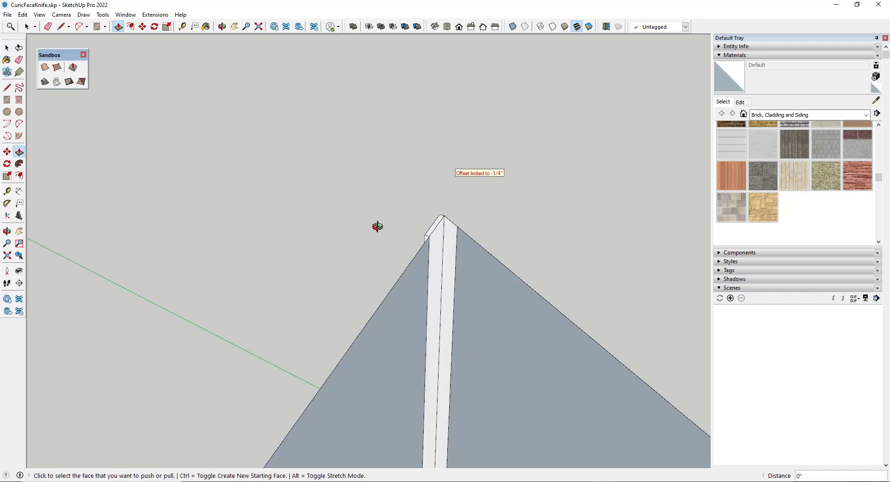
middle_click_drag(368, 229, 838, 219)
scroll(458, 224, "down", 4)
scroll(458, 224, "down", 3)
middle_click_drag(457, 224, 541, 288)
scroll(499, 238, "down", 3)
key("space")
scroll(528, 332, "up", 2)
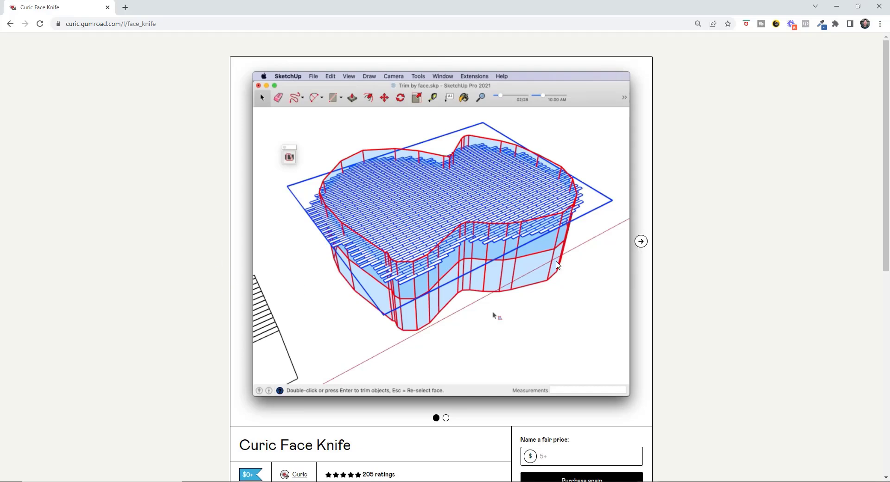
Review the Curic Face Knife page on Gumroad, including its preview images, pricing, description and SketchUp compatibility
left_click(640, 243)
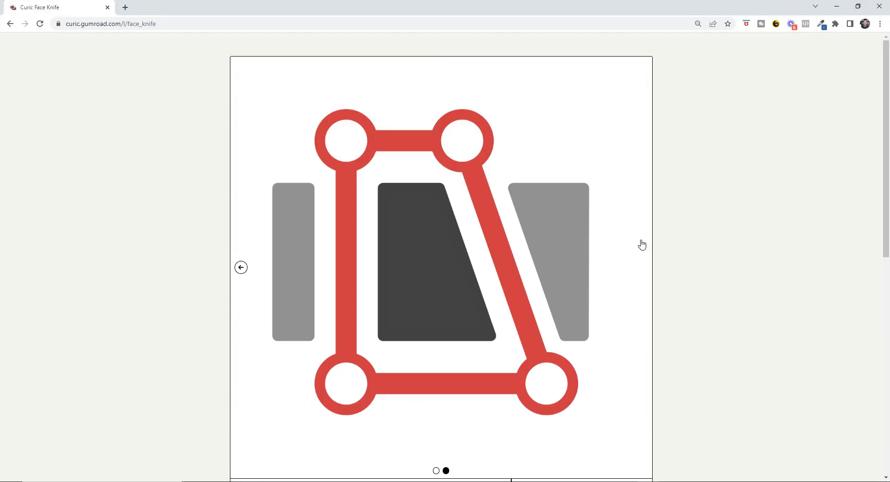
left_click(242, 268)
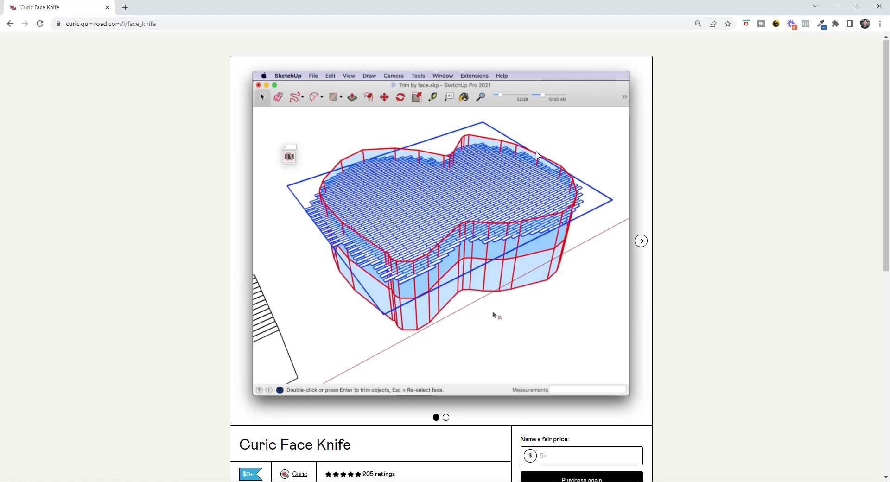
scroll(446, 190, "down", 5)
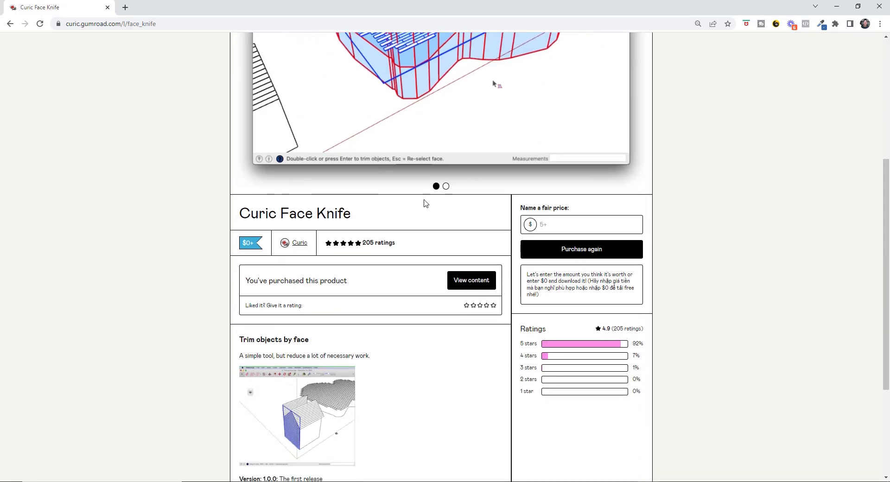
scroll(357, 221, "down", 1)
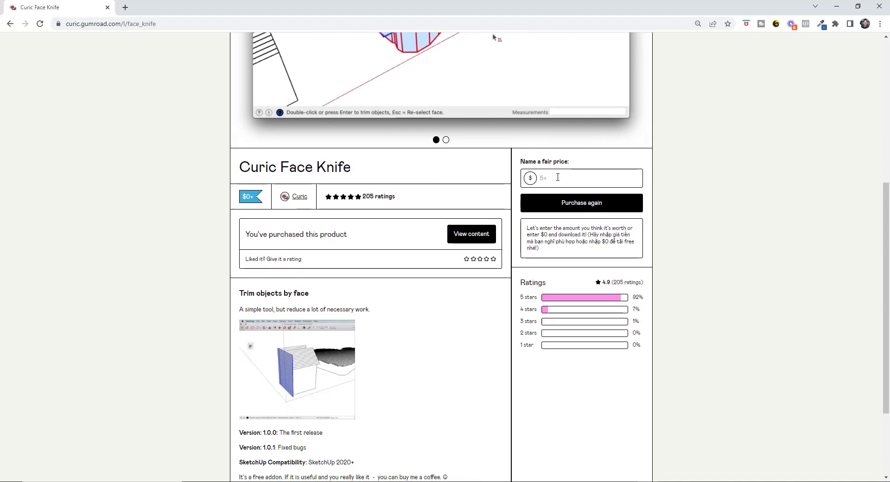
scroll(560, 176, "down", 1)
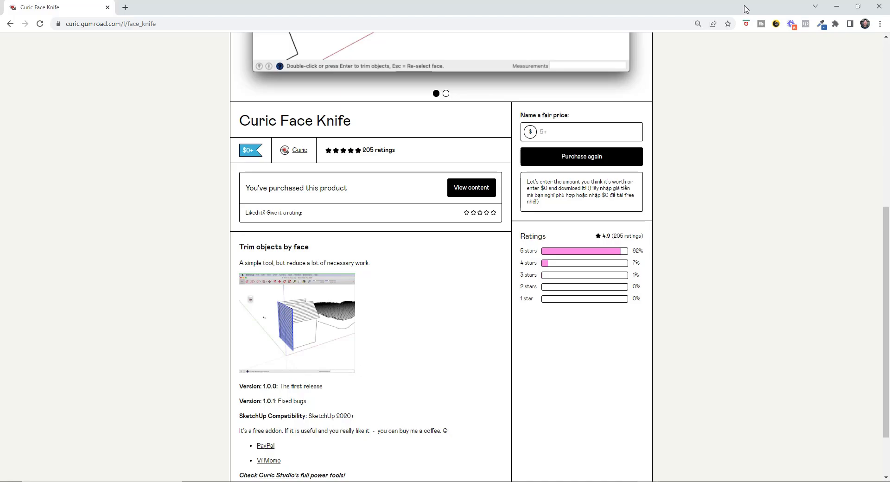
left_click(837, 7)
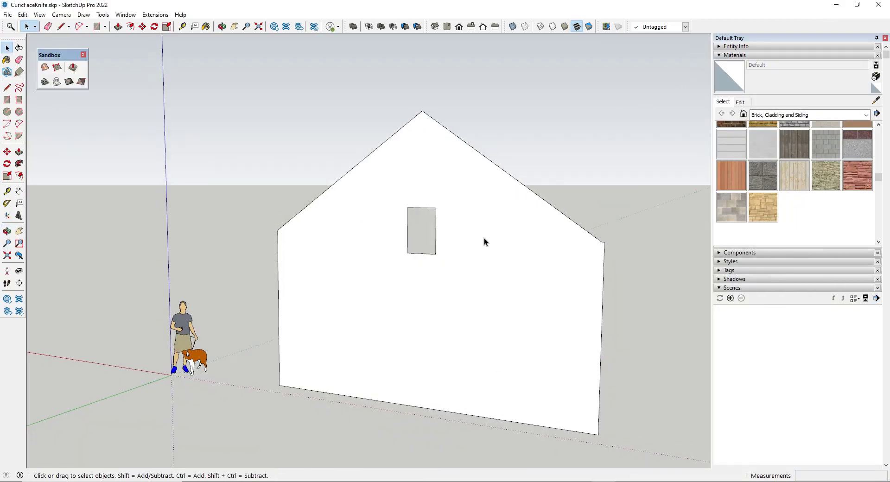
triple_click(491, 306)
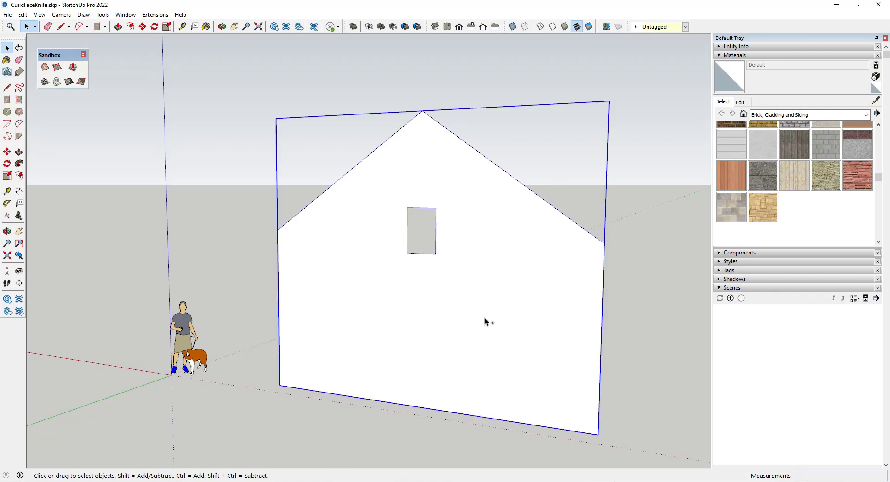
key("ctrl+z")
key("ctrl+z")
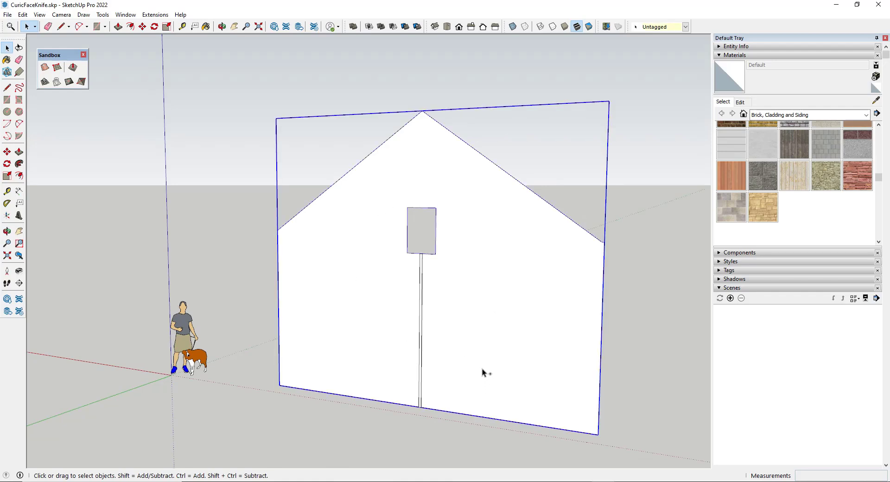
key("ctrl+y")
key("ctrl+y")
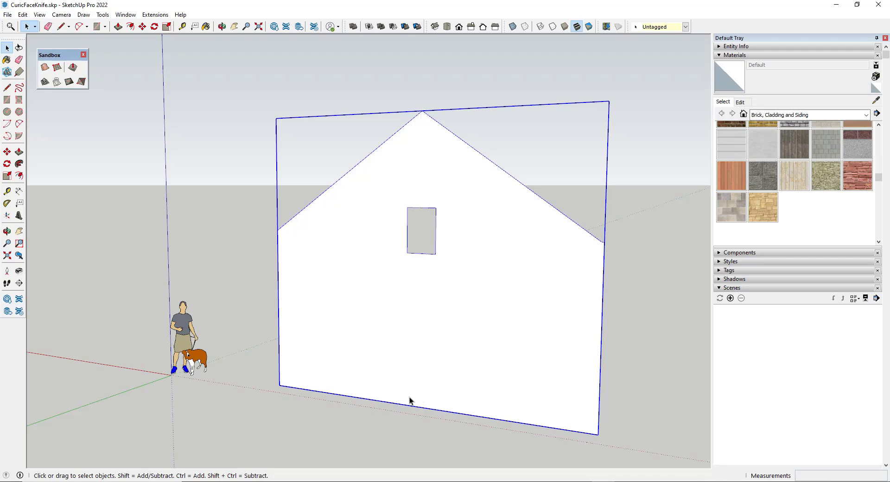
Push/Pull the small rectangle at the wall's base up about 21' 5", across the window and past the gable peak
scroll(412, 402, "up", 6)
scroll(432, 402, "up", 3)
key("p")
scroll(488, 269, "down", 6)
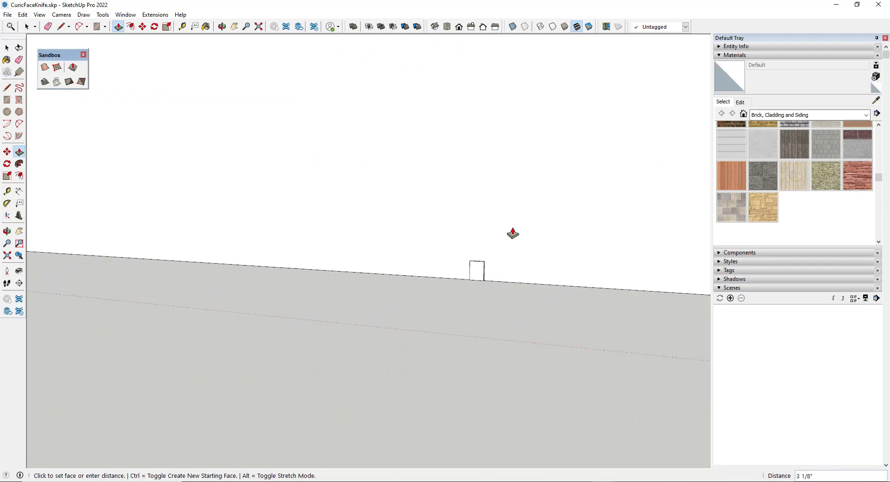
middle_click_drag(494, 215, 483, 386, "shift")
scroll(481, 343, "down", 4)
scroll(474, 296, "down", 6)
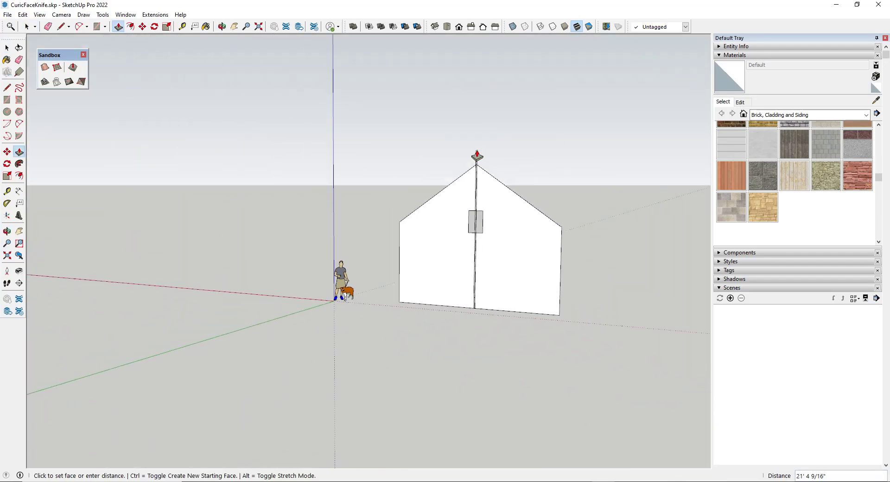
left_click(477, 153)
key("space")
Copy the centre batten along the wall's base toward the wall's right edge and array it into 11 evenly spaced copies
scroll(471, 297, "up", 5)
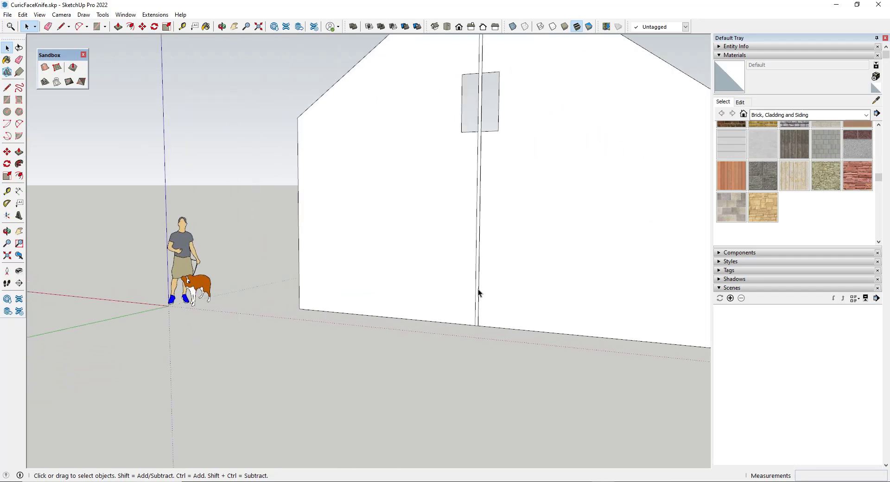
double_click(477, 289)
key("m")
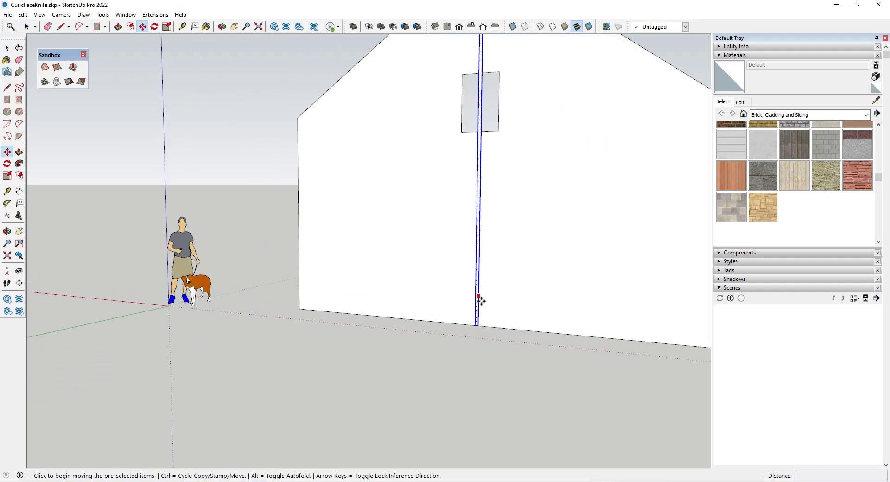
scroll(478, 297, "up", 4)
left_click(473, 358)
key("ctrl")
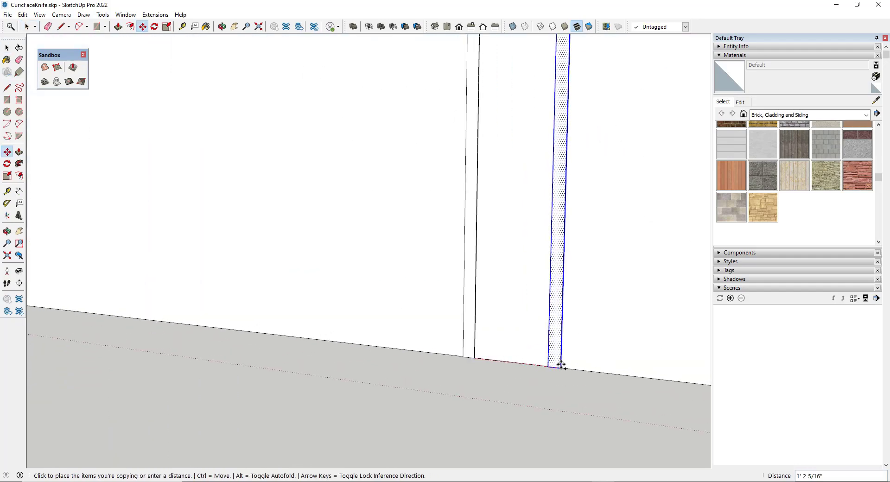
scroll(562, 364, "down", 6)
scroll(436, 383, "down", 3)
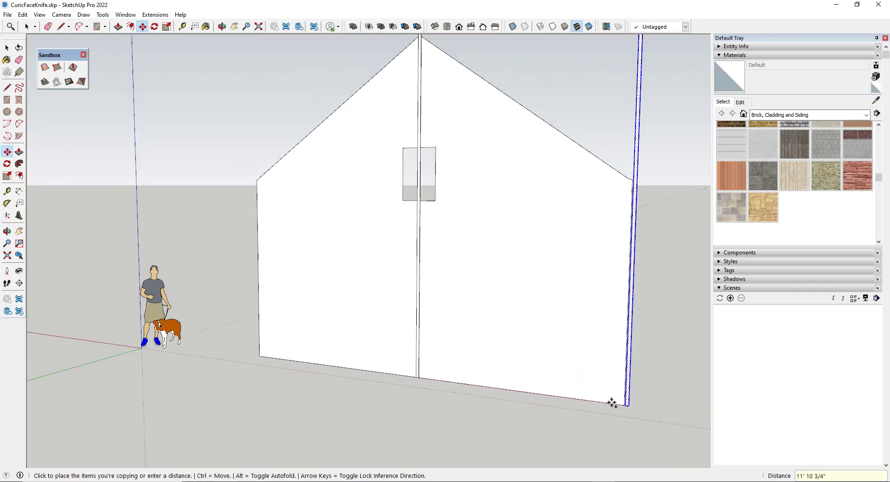
key("Escape")
type("*10")
key("Return")
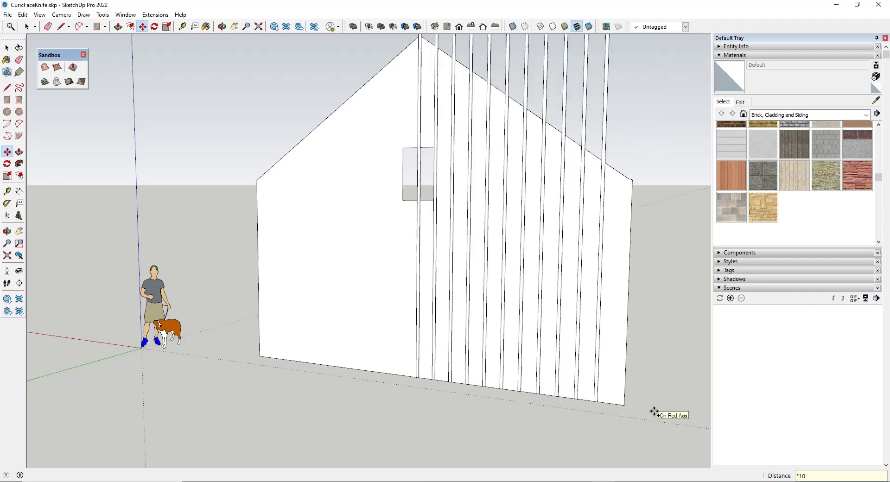
type("*11")
key("Return")
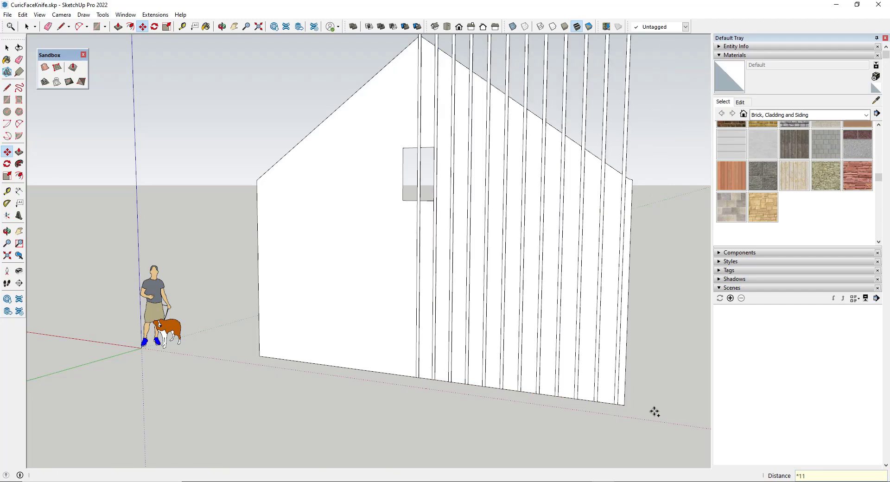
Copy the centre batten 12" toward the wall's left edge and array it into 11 copies
key("space")
scroll(417, 350, "up", 3)
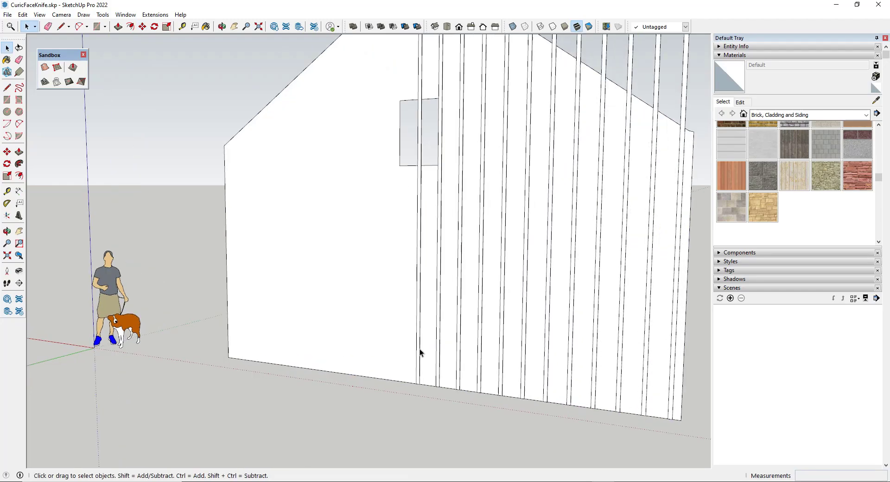
double_click(418, 349)
key("m")
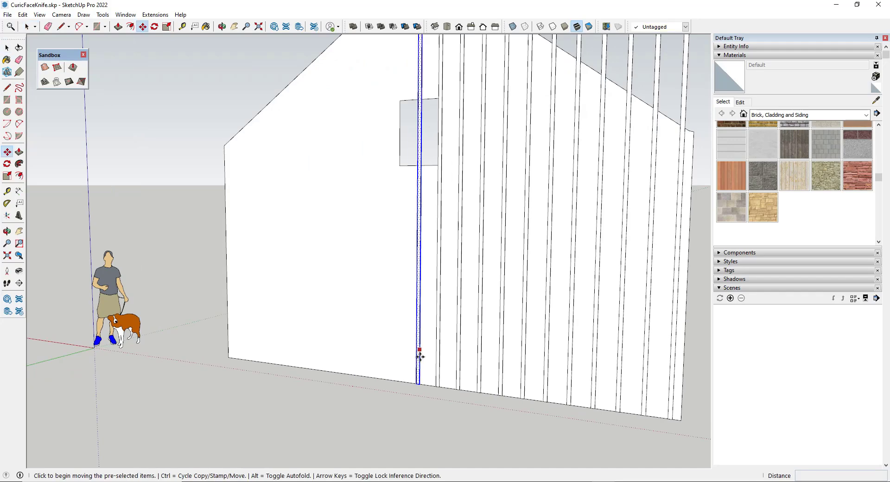
scroll(418, 385, "up", 5)
left_click(419, 378)
key("ctrl")
type("12")
key("Return")
scroll(344, 370, "down", 10)
type("*11")
key("Return")
middle_click_drag(403, 296, 407, 266)
key("space")
left_click(514, 150)
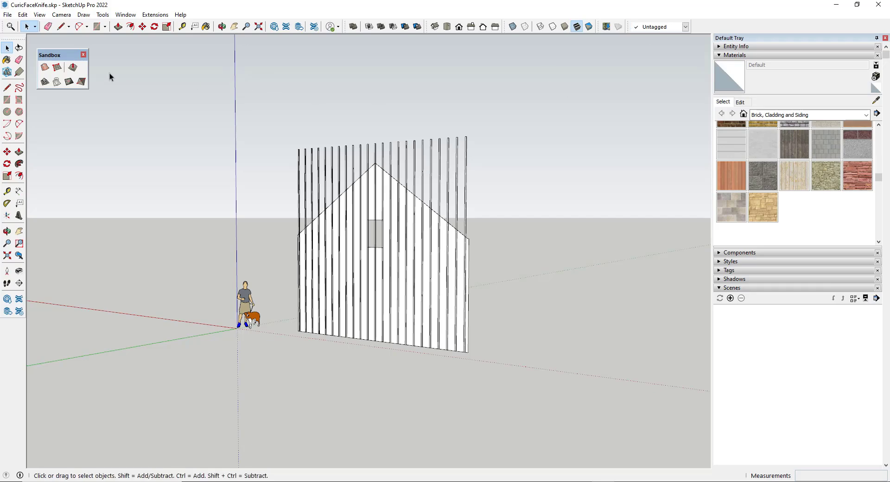
Replace the floating Sandbox toolbar with the Curic Face Knife toolbar
left_click(83, 55)
right_click(705, 31)
left_click(737, 80)
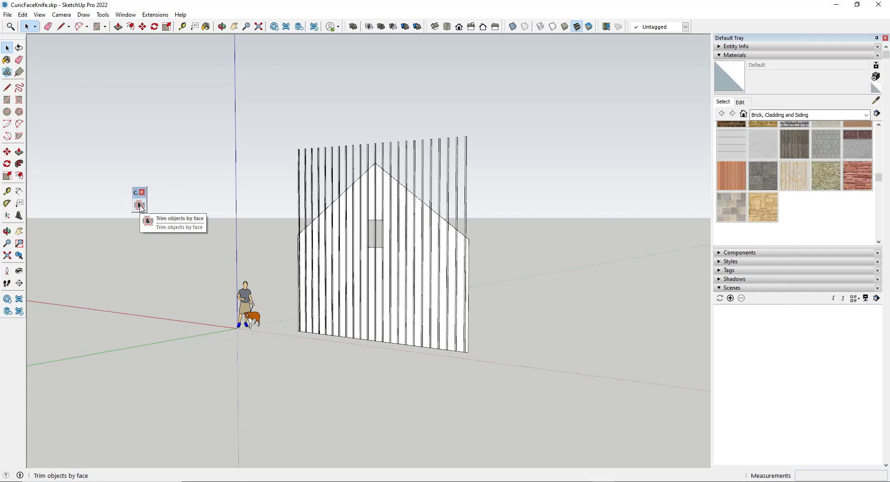
left_click_drag(136, 192, 69, 78)
Select all the battens without the gable wall and make them a single group
middle_click_drag(368, 181, 286, 105)
left_click_drag(283, 100, 506, 444)
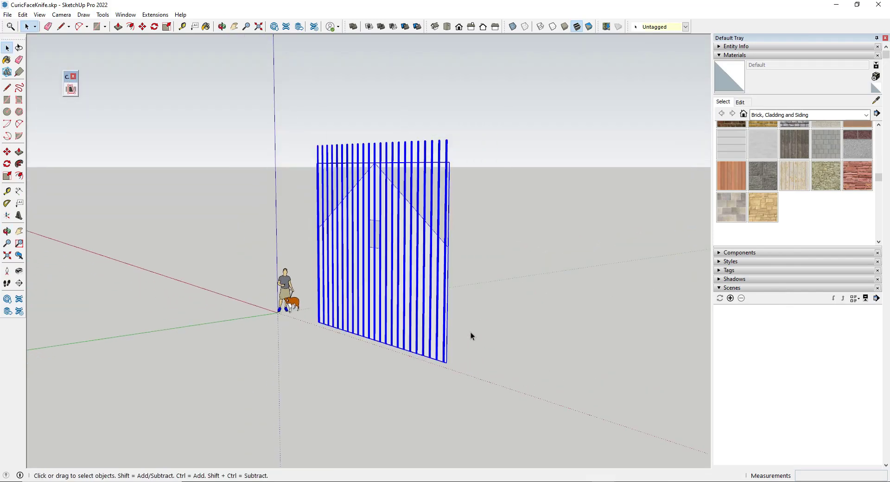
middle_click_drag(471, 335, 427, 187)
scroll(417, 232, "up", 4)
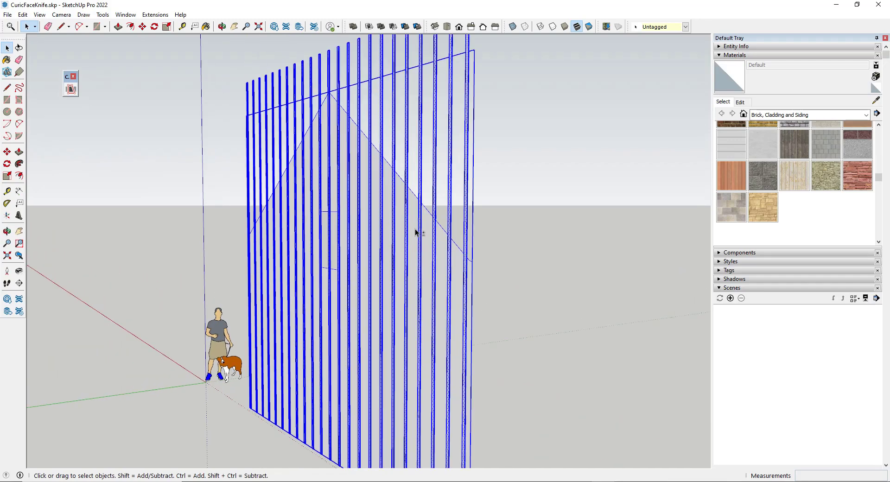
right_click(436, 88)
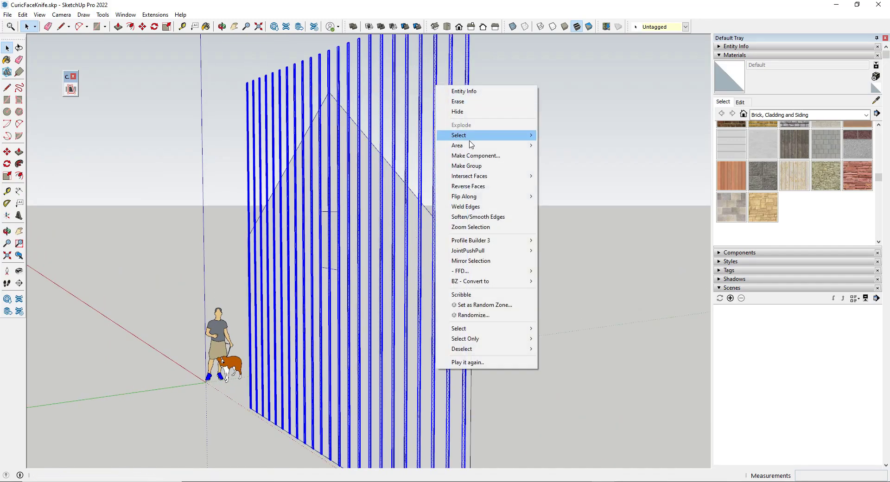
left_click(466, 168)
Select the batten group and pick the gable wall's face as the trimming face for Curic Face Knife
key("o")
left_click_drag(501, 232, 414, 262)
key("space")
left_click(414, 262)
left_click(333, 97)
left_click(329, 90)
left_click(71, 89)
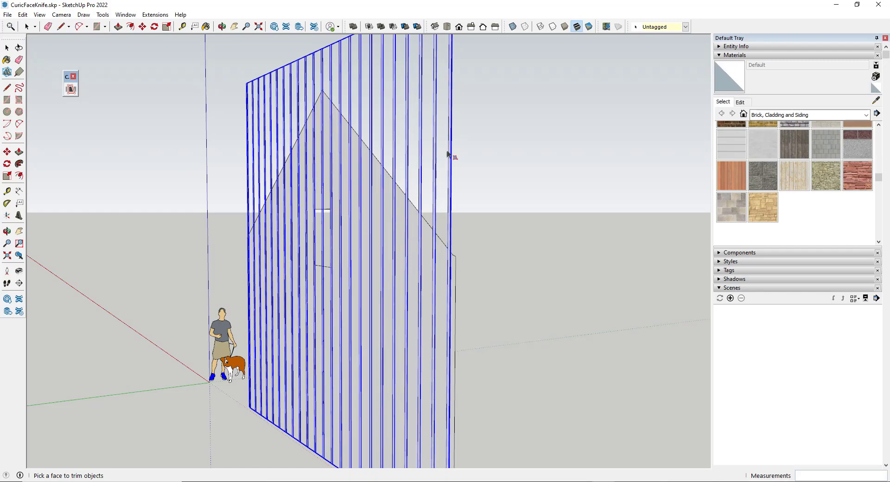
mouse_move(445, 270)
middle_mouse_down()
mouse_move(177, 268)
mouse_move(394, 268)
mouse_move(432, 280)
middle_mouse_up()
scroll(432, 279, "down", 3)
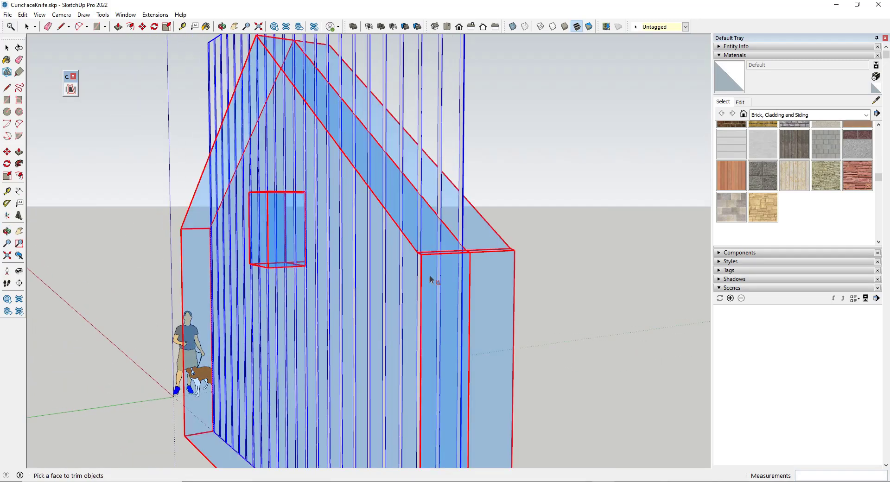
left_click(436, 277)
scroll(443, 274, "down", 5)
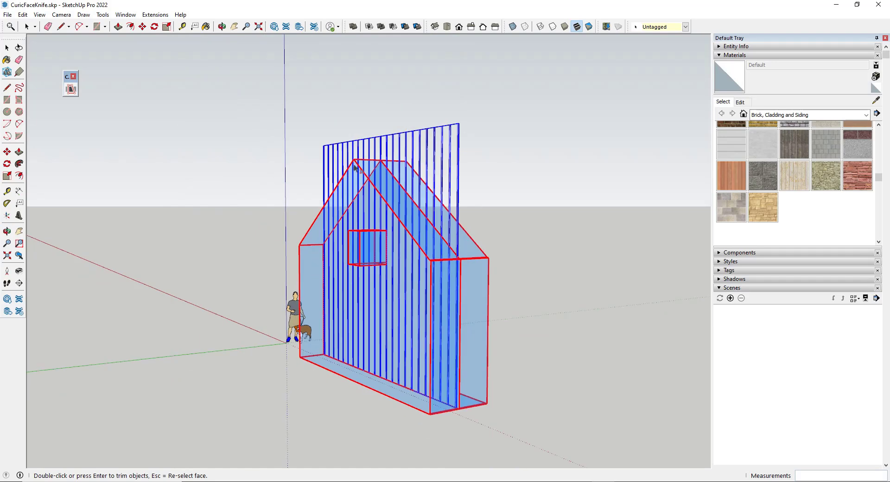
Check the trim preview volume around the wall and apply the Face Knife trim to the battens
middle_click_drag(482, 268, 488, 241)
scroll(335, 226, "up", 2)
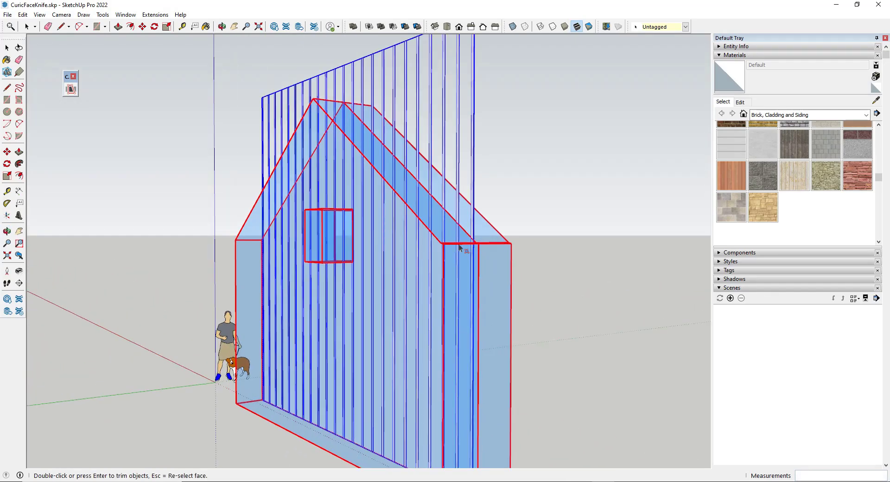
middle_click_drag(470, 245, 517, 249)
scroll(482, 250, "down", 3)
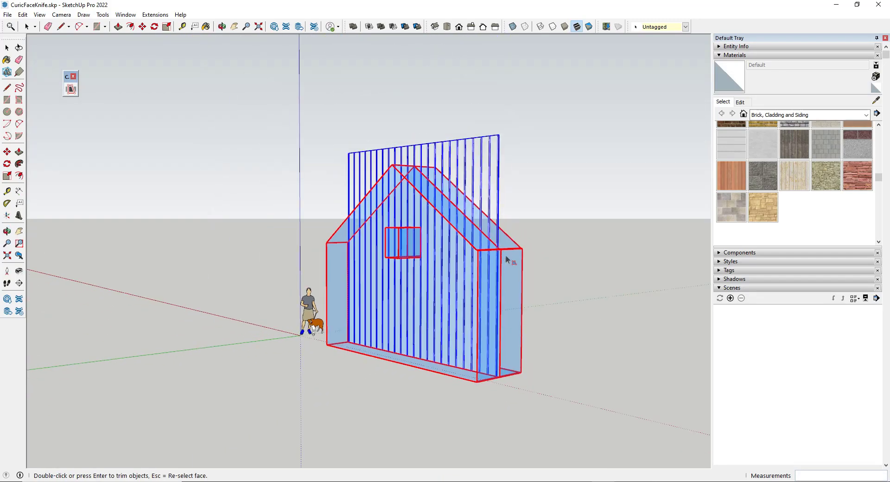
key("Return")
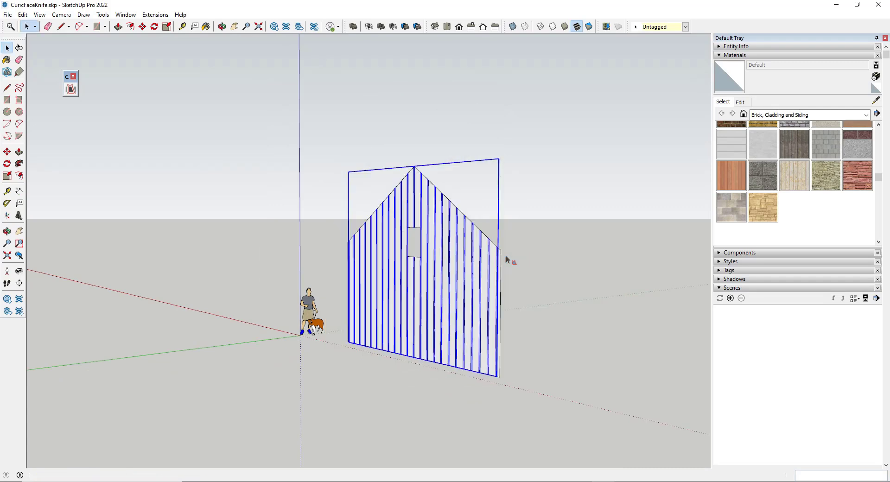
Examine the trimmed batten ends along the roof slopes, at the gable peak and around the window opening
scroll(500, 237, "up", 5)
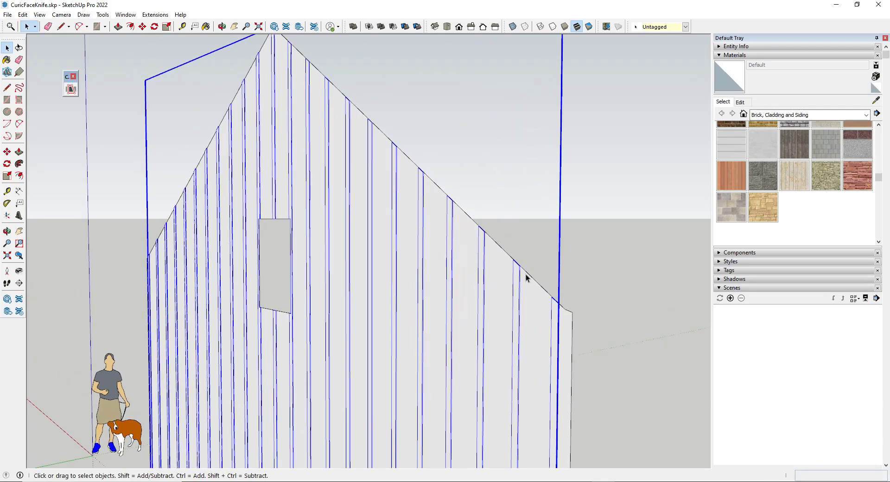
scroll(547, 296, "up", 5)
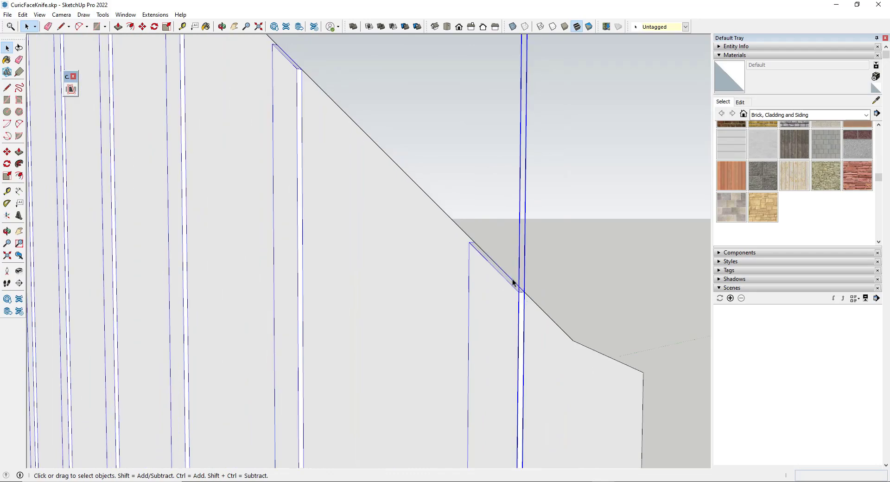
scroll(463, 237, "down", 6)
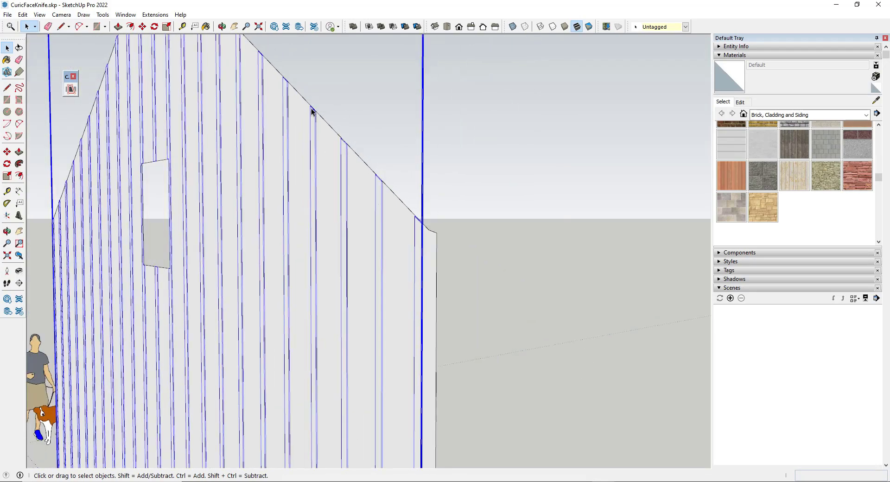
scroll(245, 87, "up", 2)
middle_click_drag(224, 133, 546, 410, "shift")
middle_click_drag(437, 285, 450, 348, "shift")
scroll(357, 162, "up", 6)
scroll(344, 194, "up", 2)
scroll(342, 183, "down", 6)
scroll(373, 229, "up", 6)
scroll(368, 234, "down", 8)
scroll(401, 268, "down", 2)
middle_click_drag(402, 270, 437, 200)
scroll(389, 315, "up", 6)
mouse_move(388, 314)
middle_mouse_down()
mouse_move(380, 310)
mouse_move(402, 365)
mouse_move(423, 282)
mouse_move(410, 320)
middle_mouse_up()
scroll(379, 267, "up", 1)
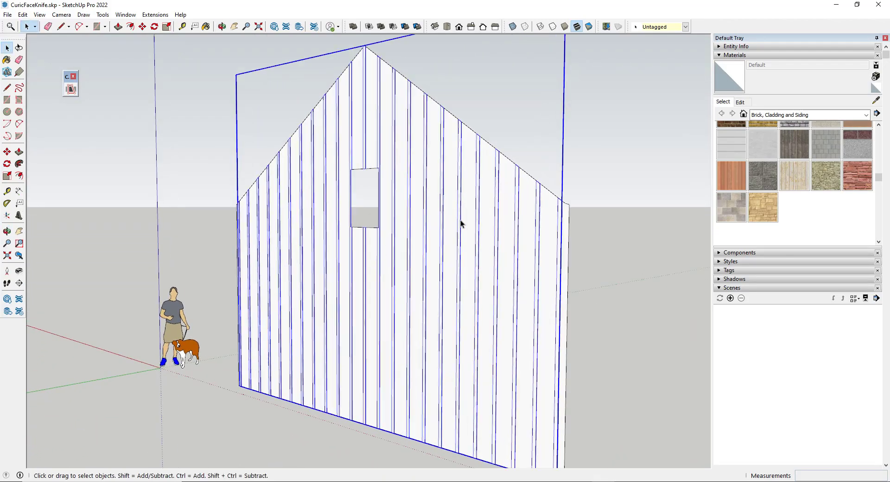